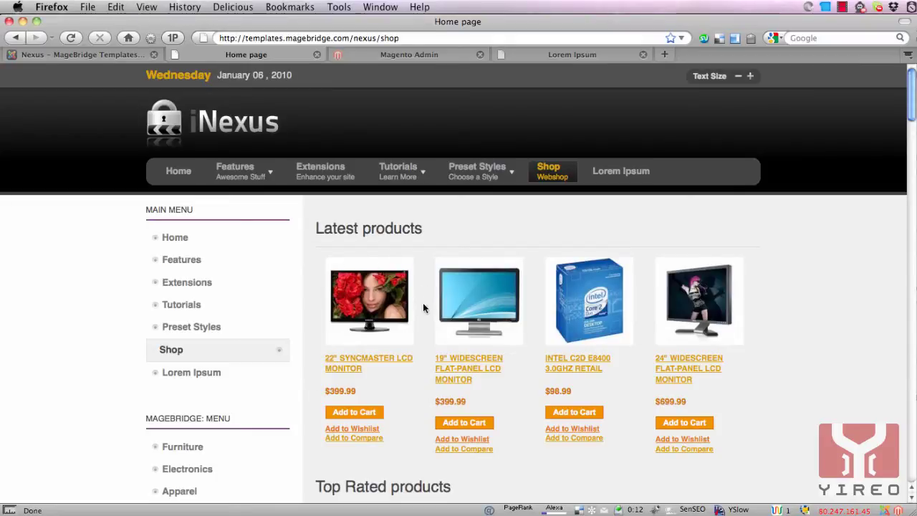
# Copy the link address of the 22" Syncmaster LCD Monitor from the shop's product listing.
pyautogui.click(546, 55)
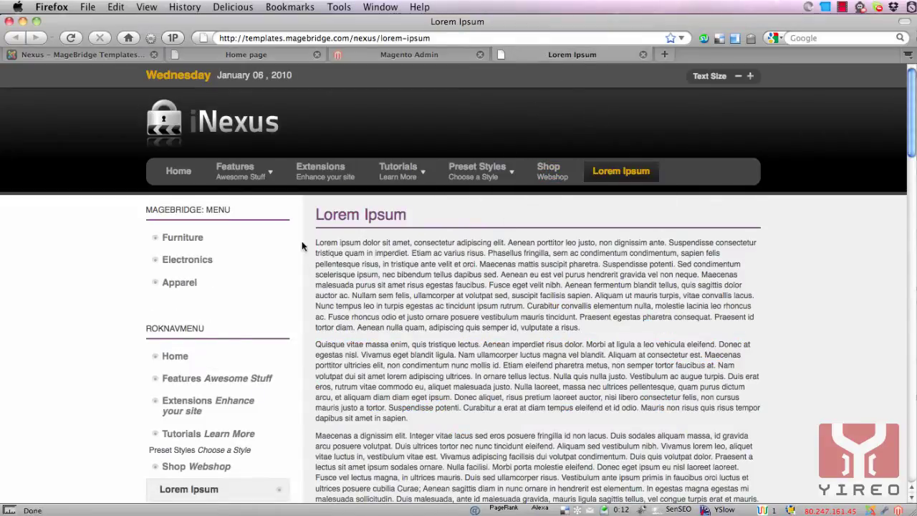
pyautogui.click(286, 55)
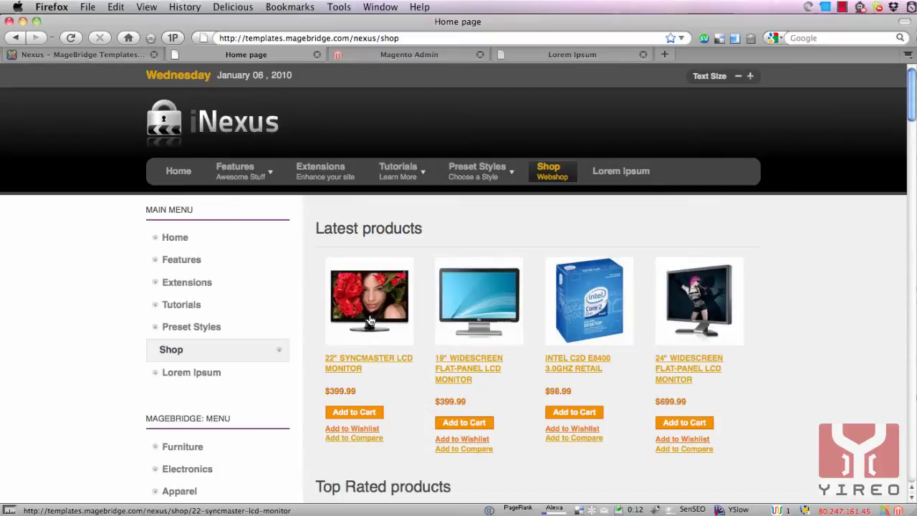
pyautogui.rightClick(347, 360)
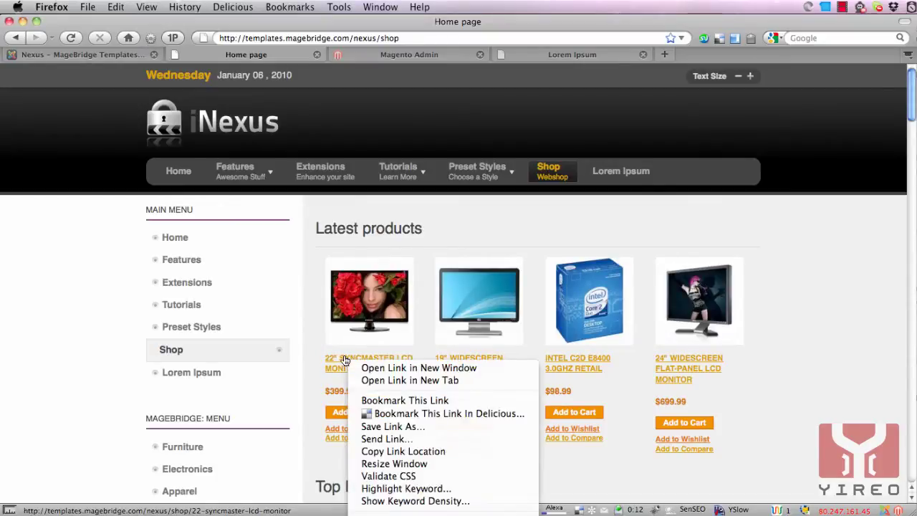
pyautogui.click(403, 452)
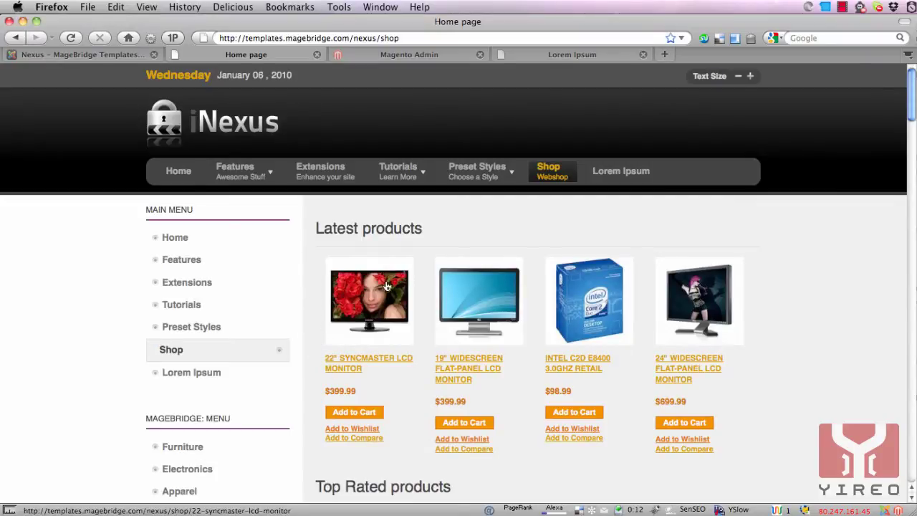
# Filter Magento's Manage Products by '22', open the Syncmaster monitor, and select its URL key 22-syncmaster-lcd-monitor.
pyautogui.click(396, 56)
pyautogui.moveTo(137, 109)
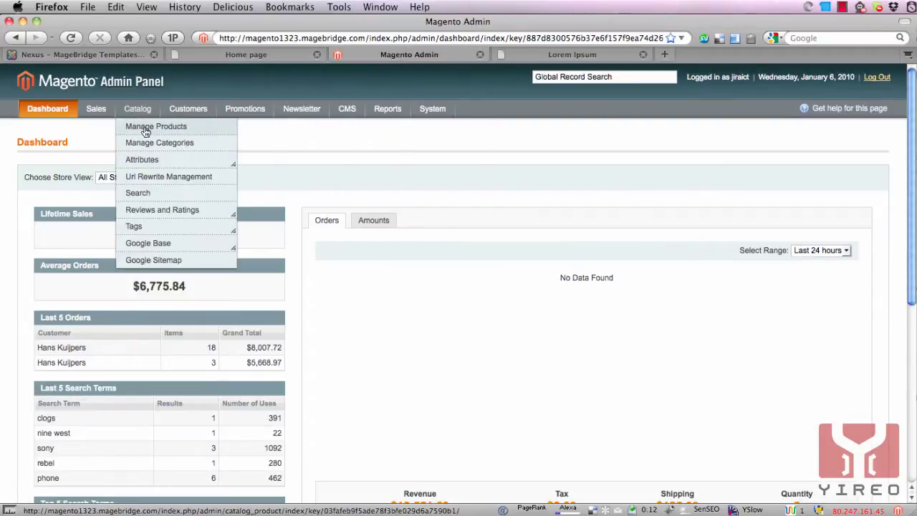
pyautogui.click(146, 130)
pyautogui.write('22')
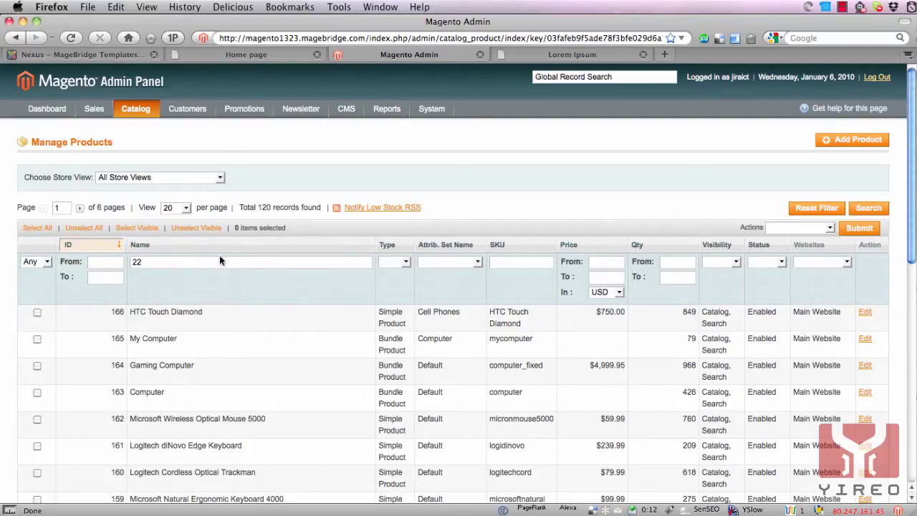
pyautogui.click(868, 208)
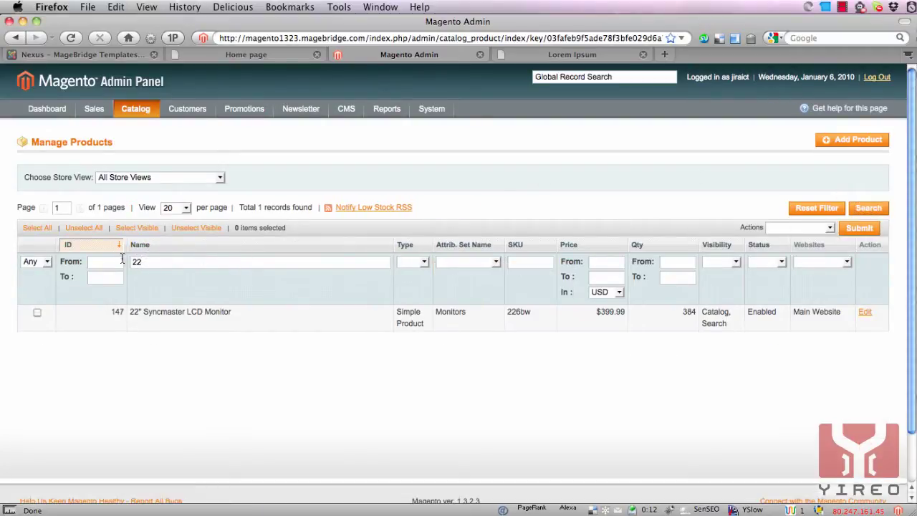
pyautogui.click(148, 315)
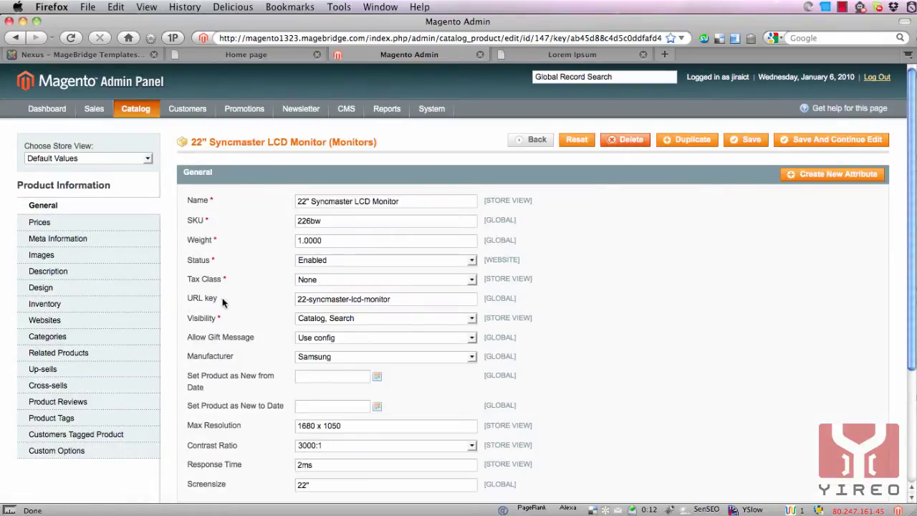
pyautogui.moveTo(398, 301); pyautogui.dragTo(306, 301)
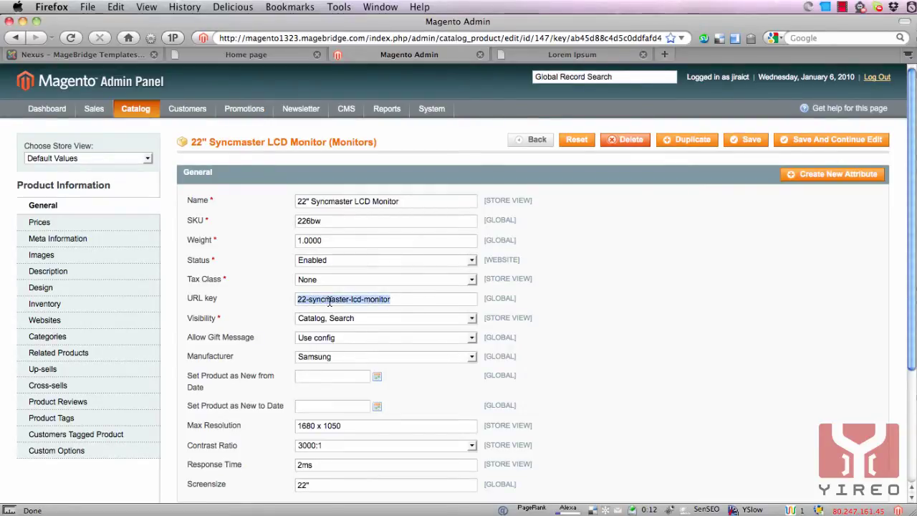
# Open the Lorem Ipsum article and insert <a href=""> before its opening words 'Lorem ipsum'.
pyautogui.click(106, 56)
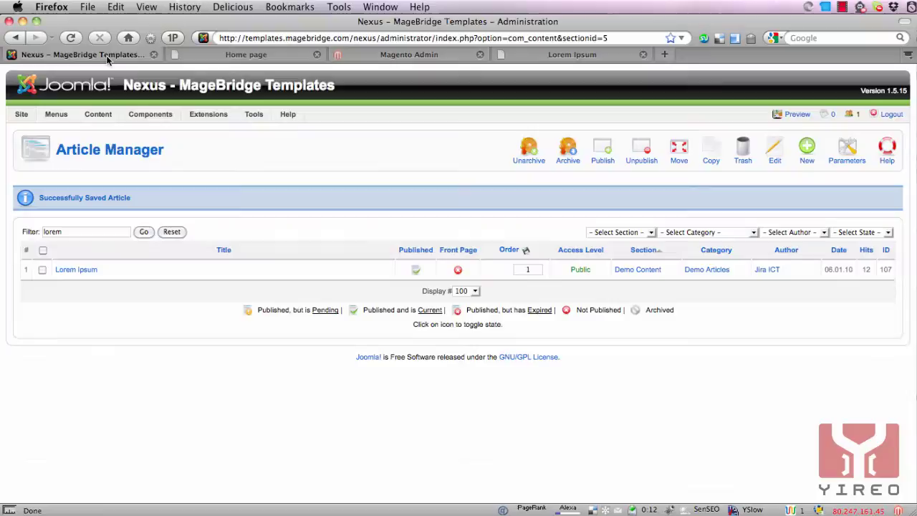
pyautogui.click(77, 272)
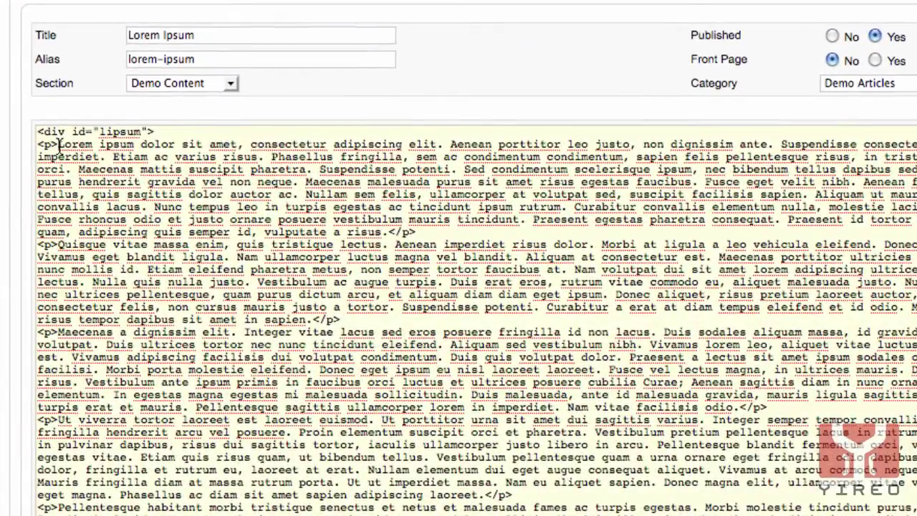
pyautogui.moveTo(58, 143); pyautogui.dragTo(135, 143)
pyautogui.click(135, 146)
pyautogui.click(58, 143)
pyautogui.write('<a href')
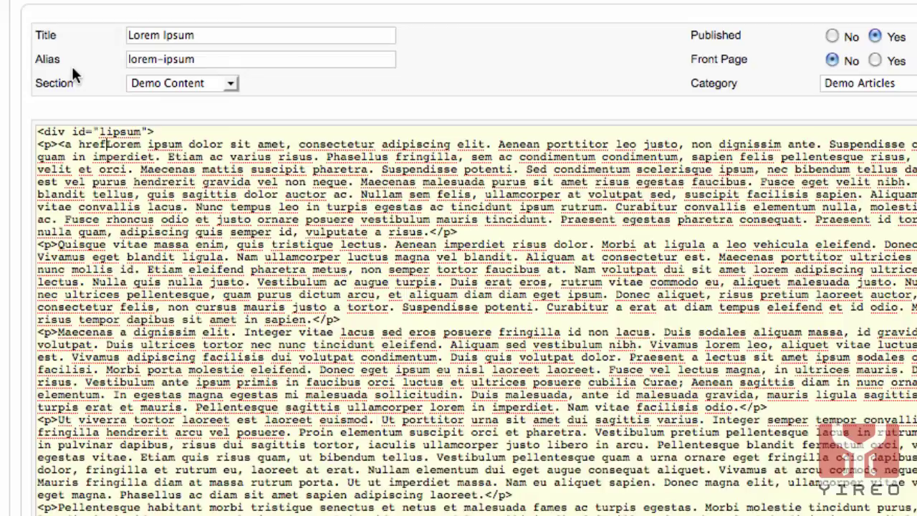
pyautogui.write('="')
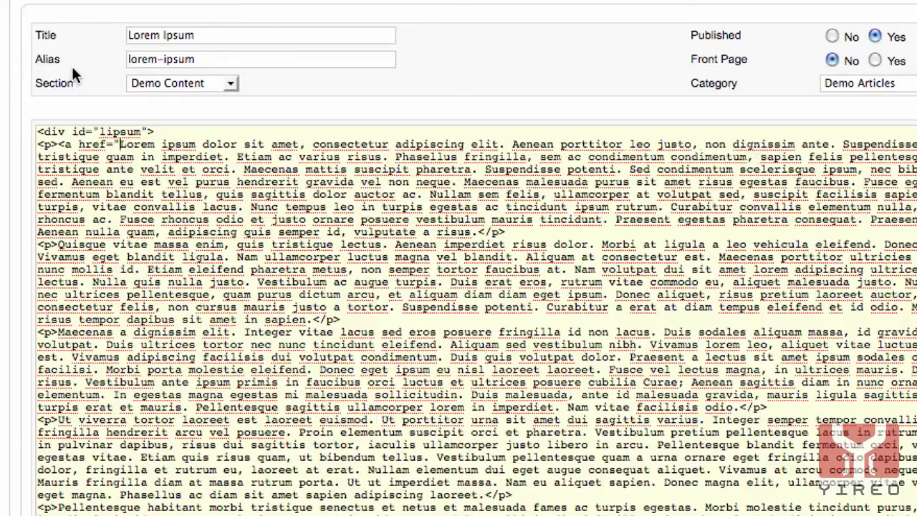
pyautogui.write('">')
pyautogui.press('Right')
pyautogui.press('Right')
pyautogui.press('Right')
pyautogui.press('Right')
pyautogui.press('Right')
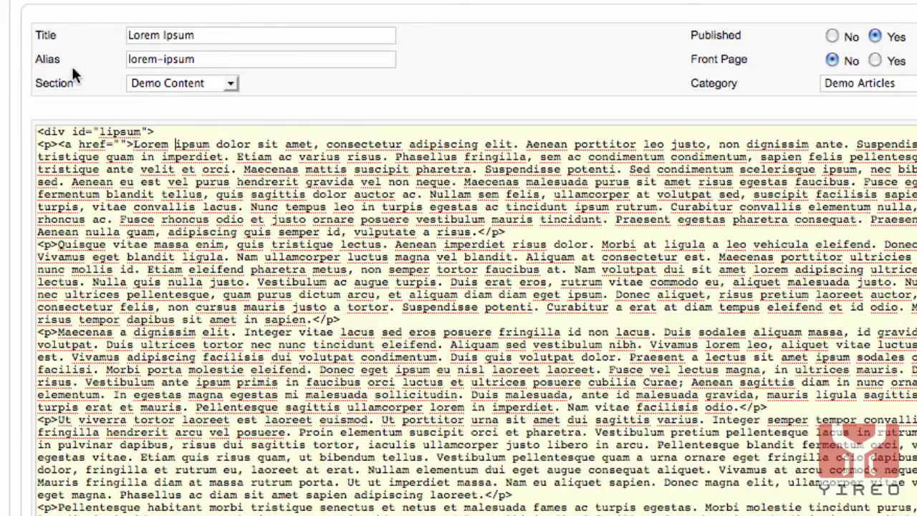
pyautogui.press('Right')
pyautogui.press('Right')
pyautogui.press('Right')
# Close the link with </a> and set its href to {{store url=22-syncmaster-lcd-monitor}}.
pyautogui.write('</a')
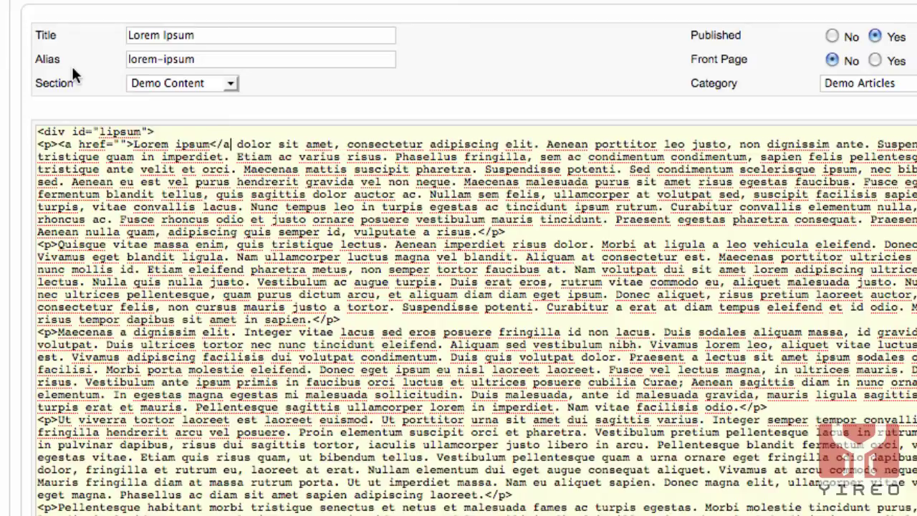
pyautogui.write('>')
pyautogui.click(123, 144)
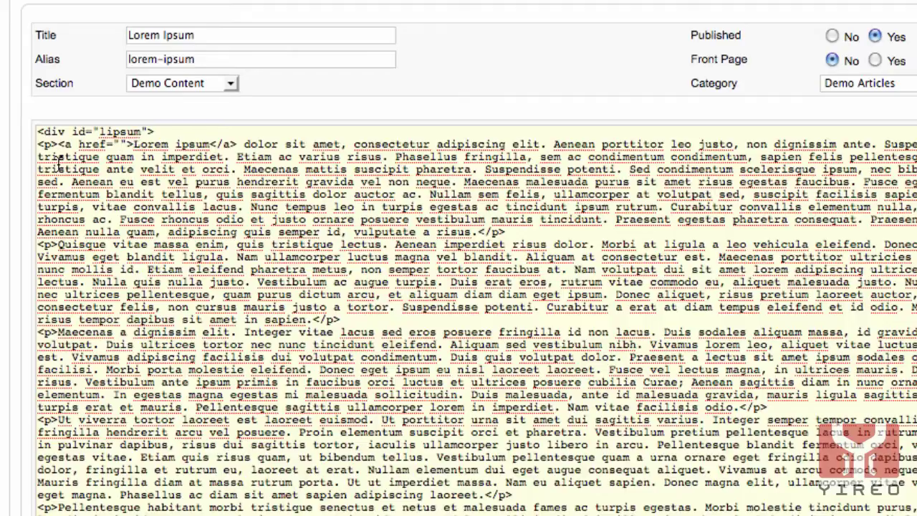
pyautogui.write('{{s')
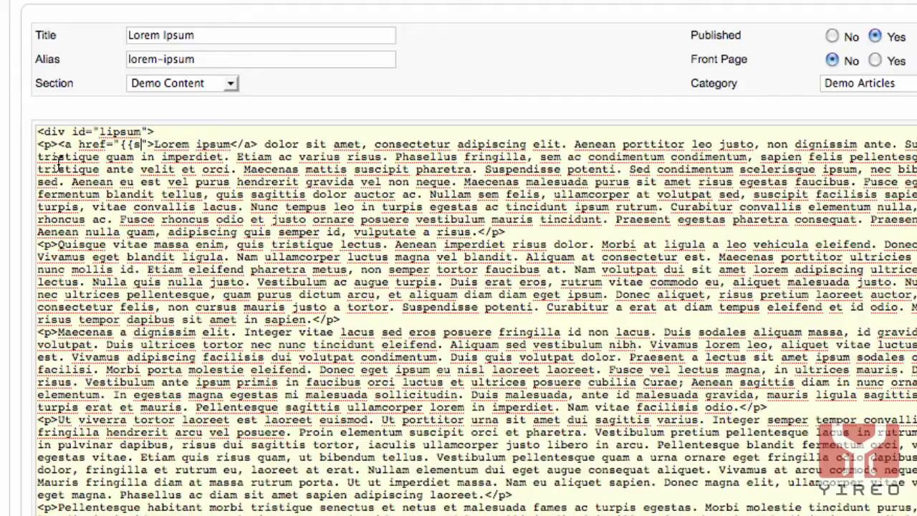
pyautogui.write('tore ')
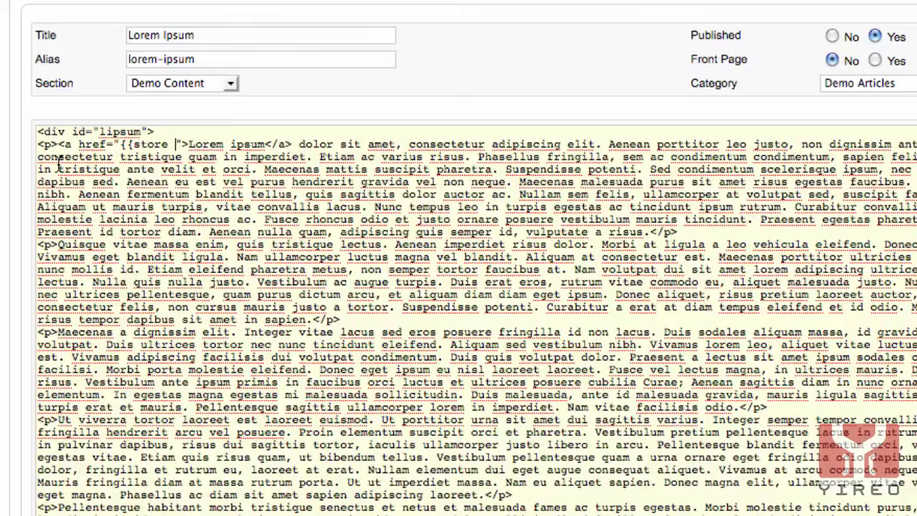
pyautogui.write('ur')
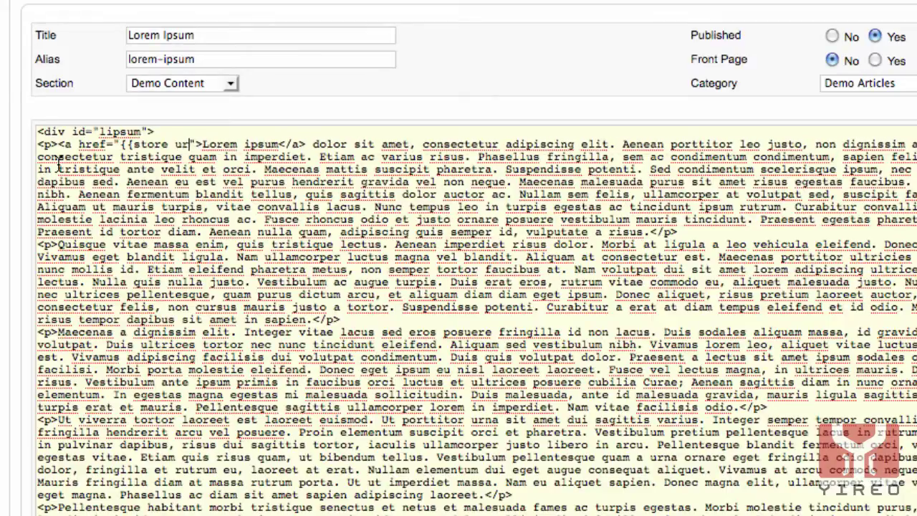
pyautogui.write('l')
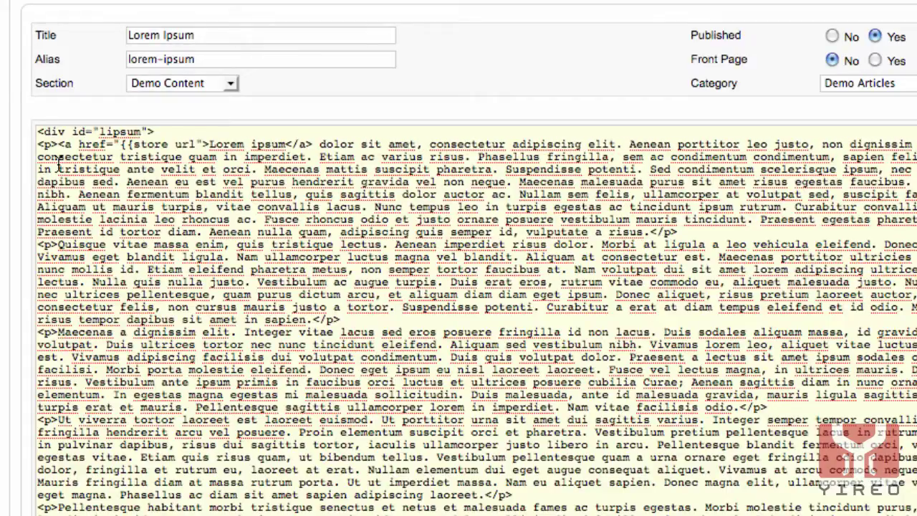
pyautogui.write('=22-syncmaster-lcd-monitor')
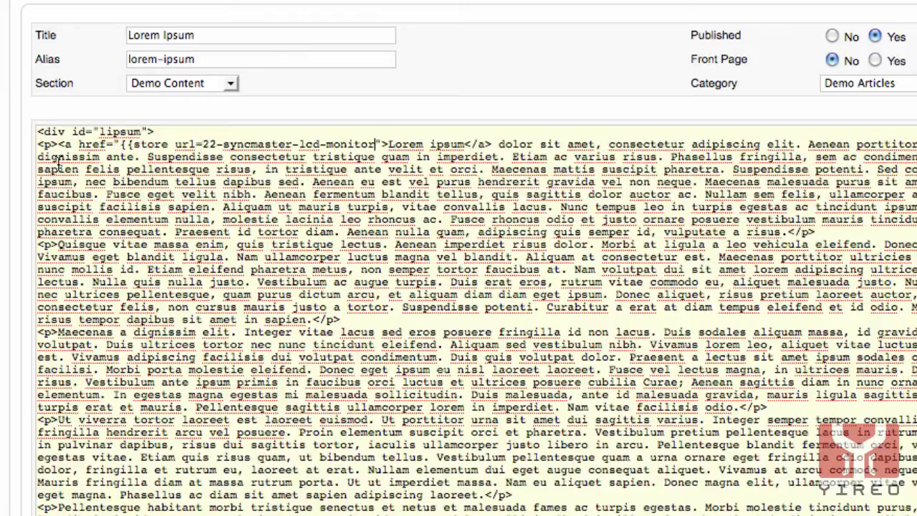
pyautogui.write('}}')
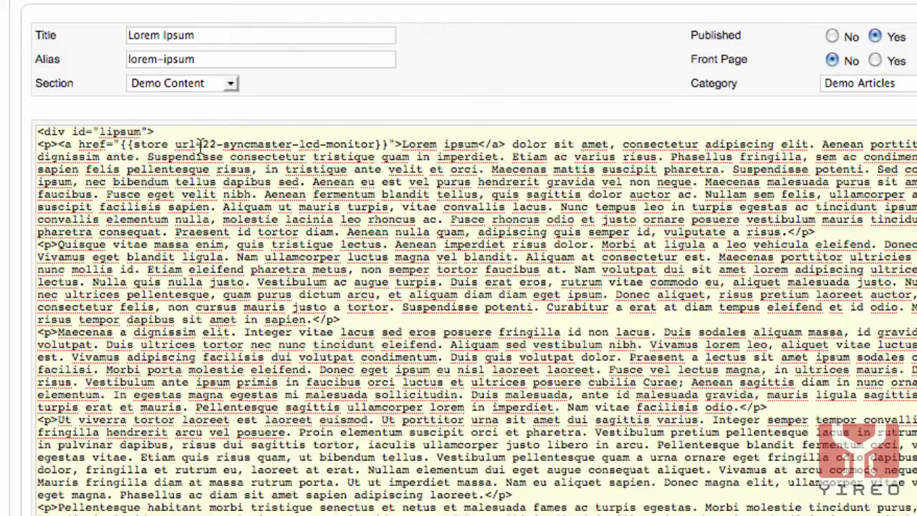
pyautogui.moveTo(203, 144); pyautogui.dragTo(378, 143)
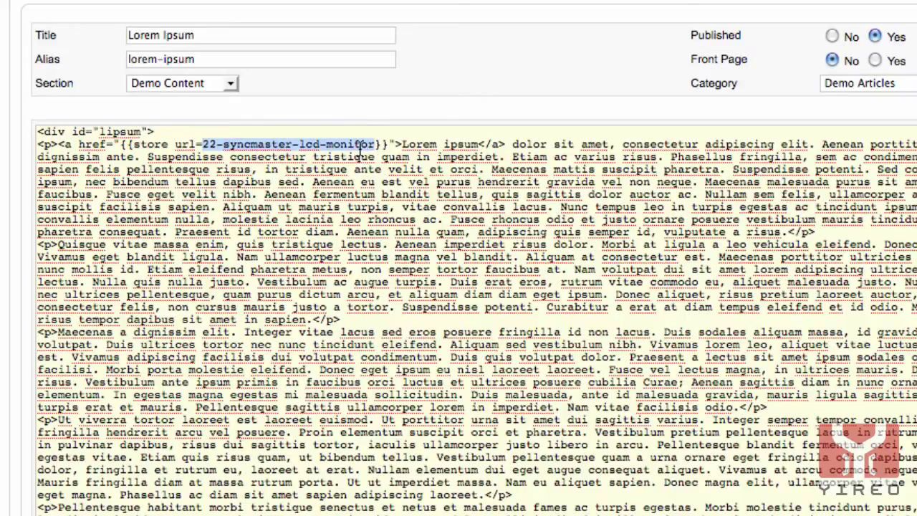
# Apply the Lorem Ipsum article changes and return to its page on the site.
pyautogui.click(386, 145)
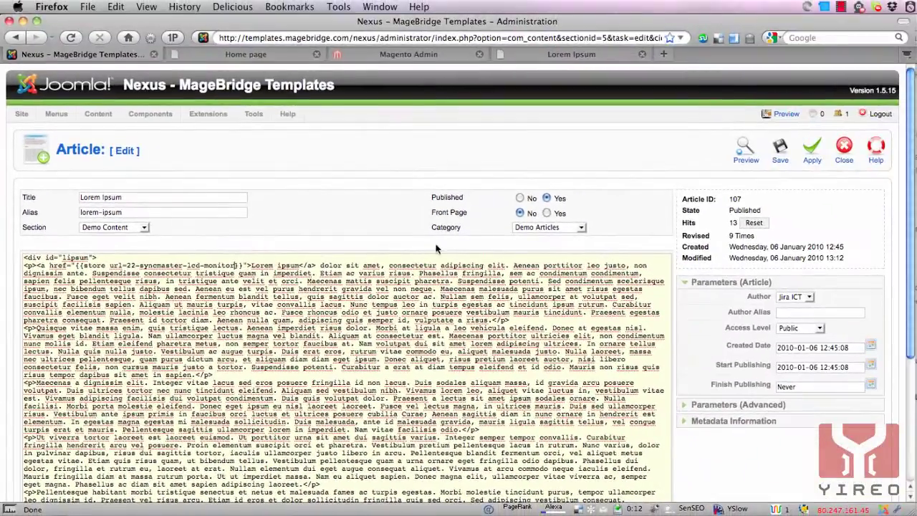
pyautogui.click(811, 154)
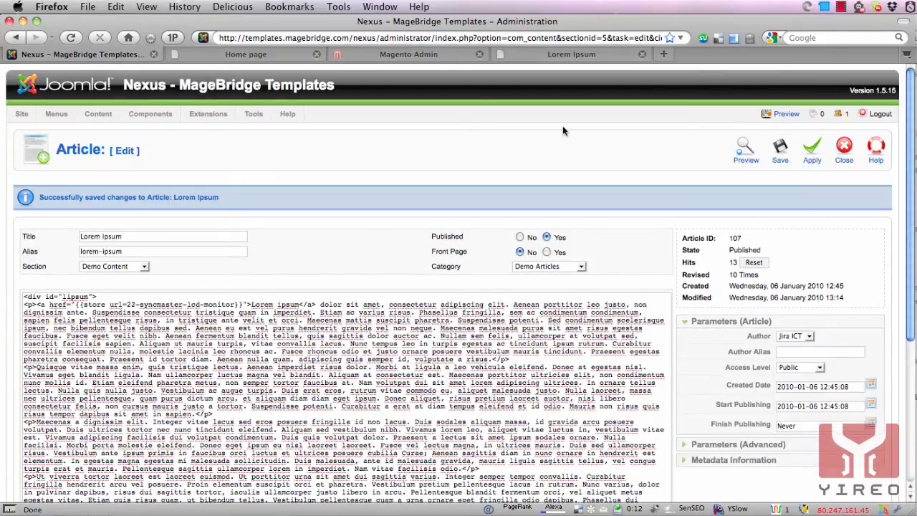
pyautogui.click(534, 55)
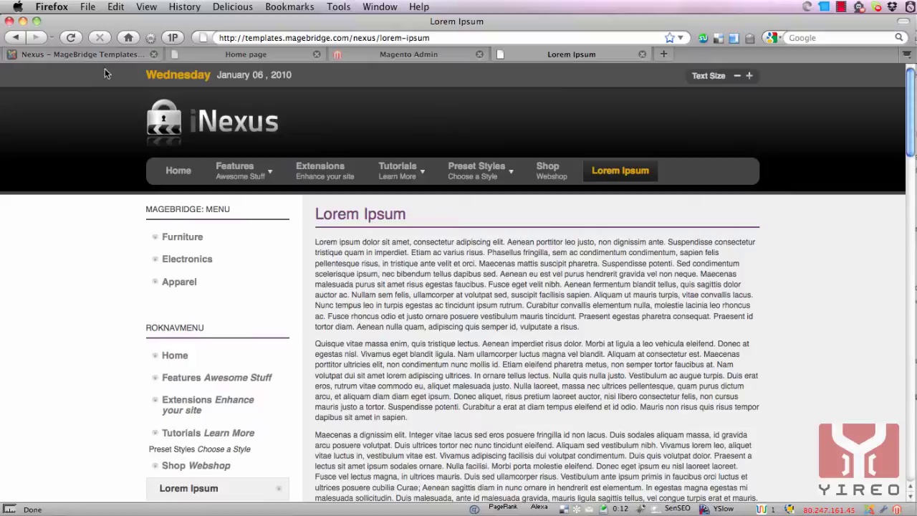
# Reload the Lorem Ipsum page and follow its 'Lorem ipsum' link to the Syncmaster monitor product.
pyautogui.click(70, 38)
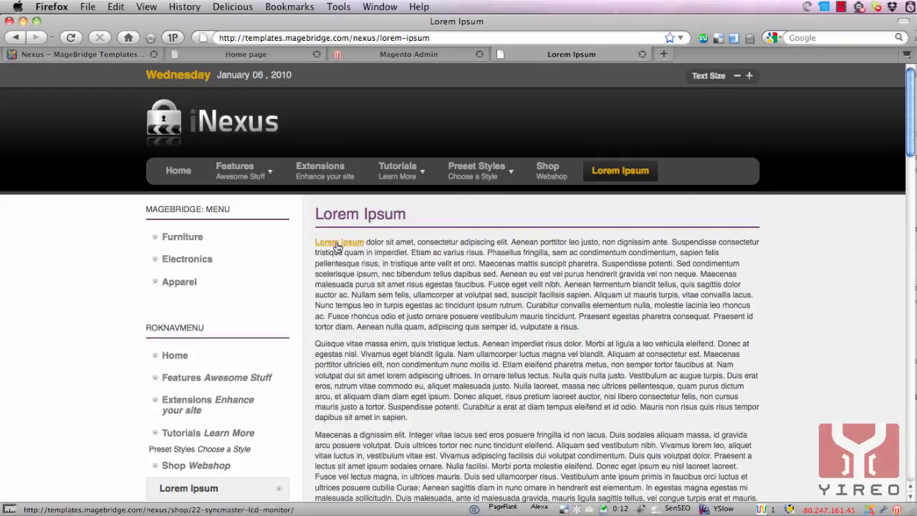
pyautogui.click(338, 245)
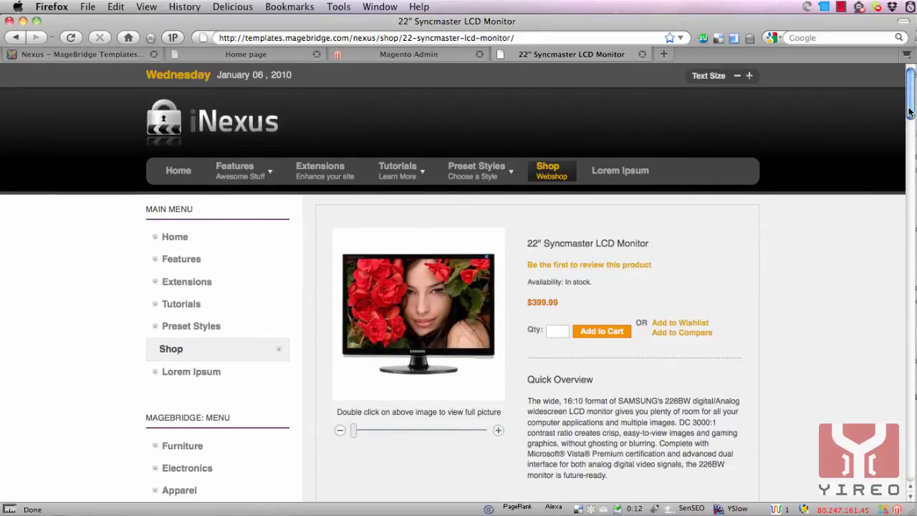
pyautogui.moveTo(908, 113)
pyautogui.mouseDown()
pyautogui.moveTo(894, 169)
pyautogui.moveTo(895, 101)
pyautogui.mouseUp()
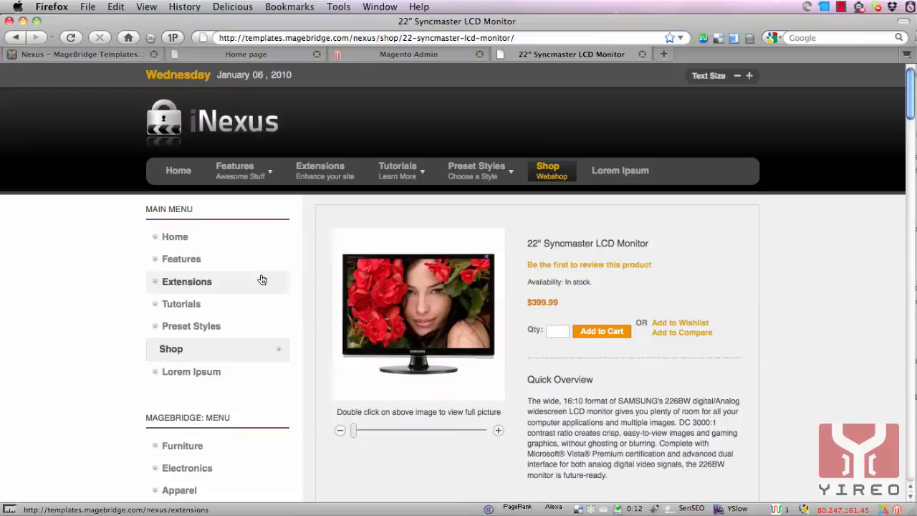